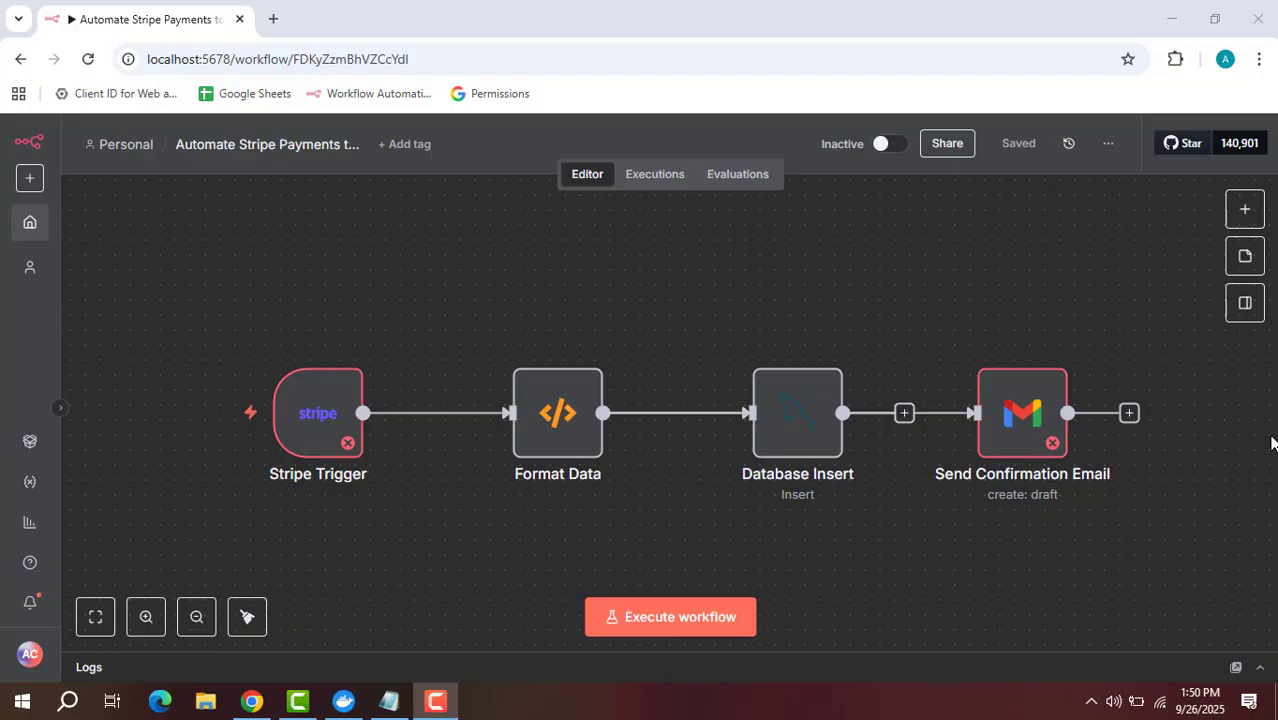
Open the Stripe Trigger node to examine its credential, events and API version parameters, and return to the canvas.
{"action": "mouse_move", "coordinate": [297, 451]}
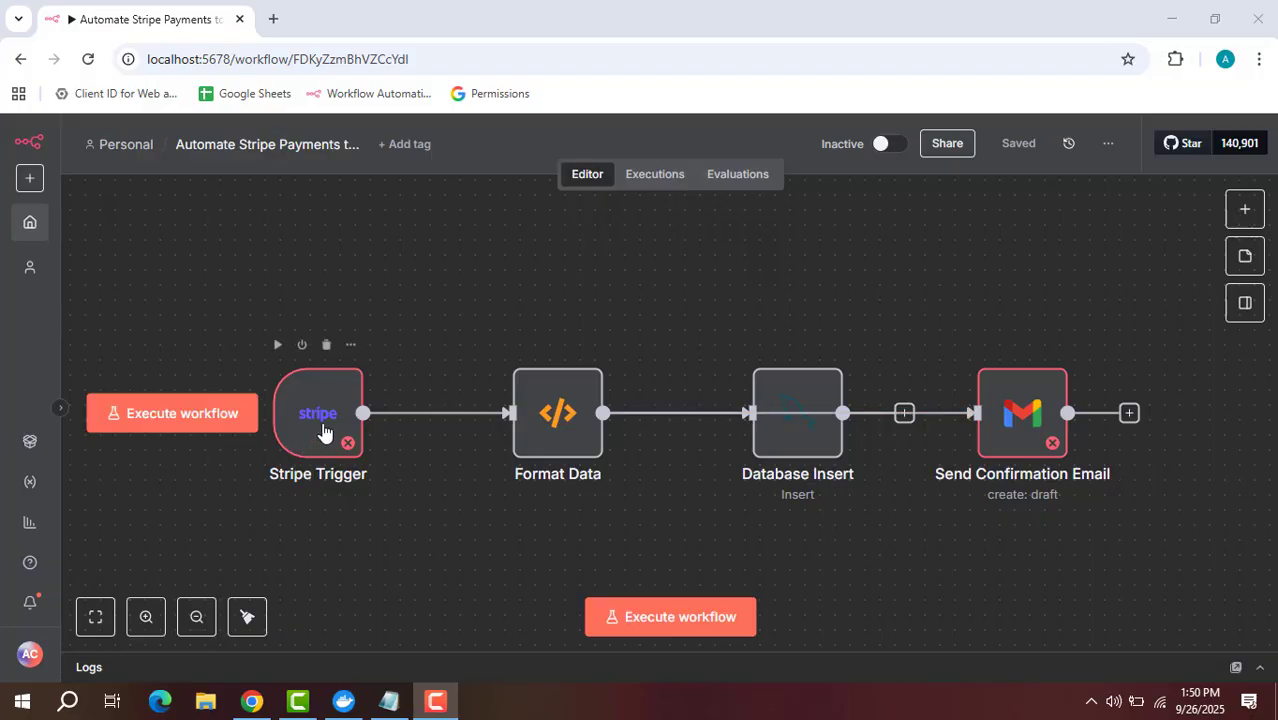
{"action": "left_click", "coordinate": [322, 430]}
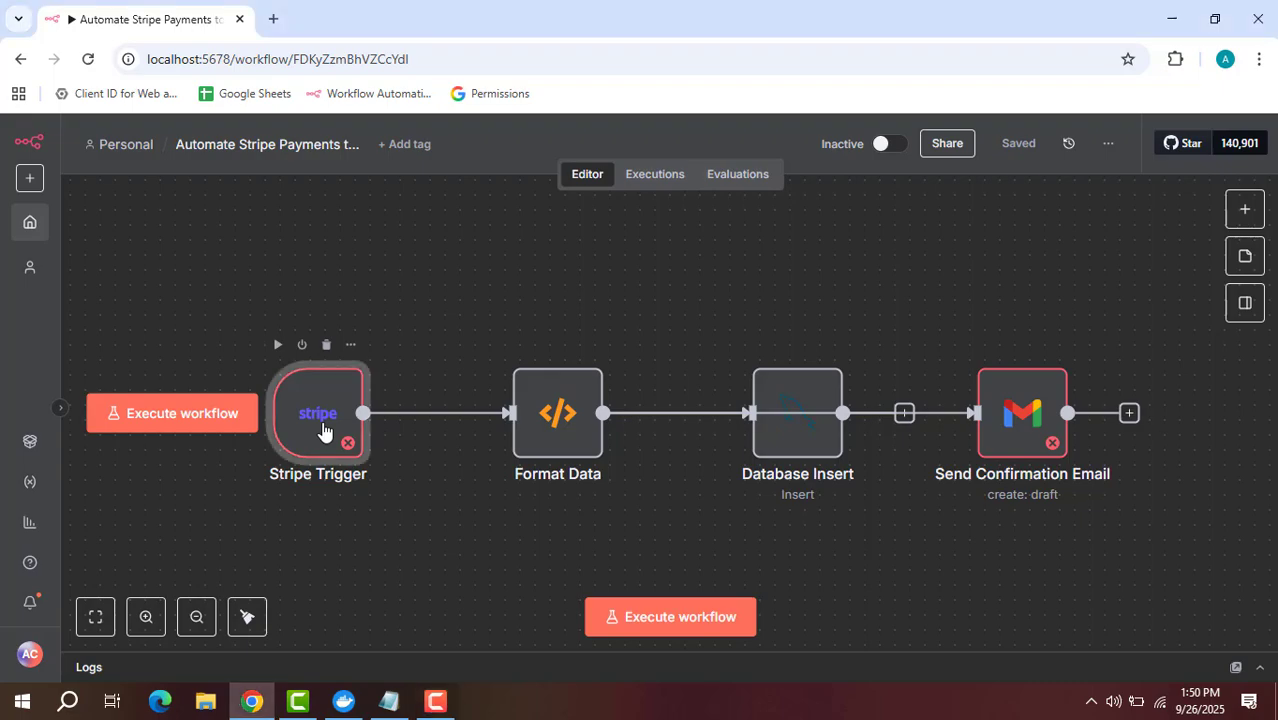
{"action": "double_click", "coordinate": [322, 430]}
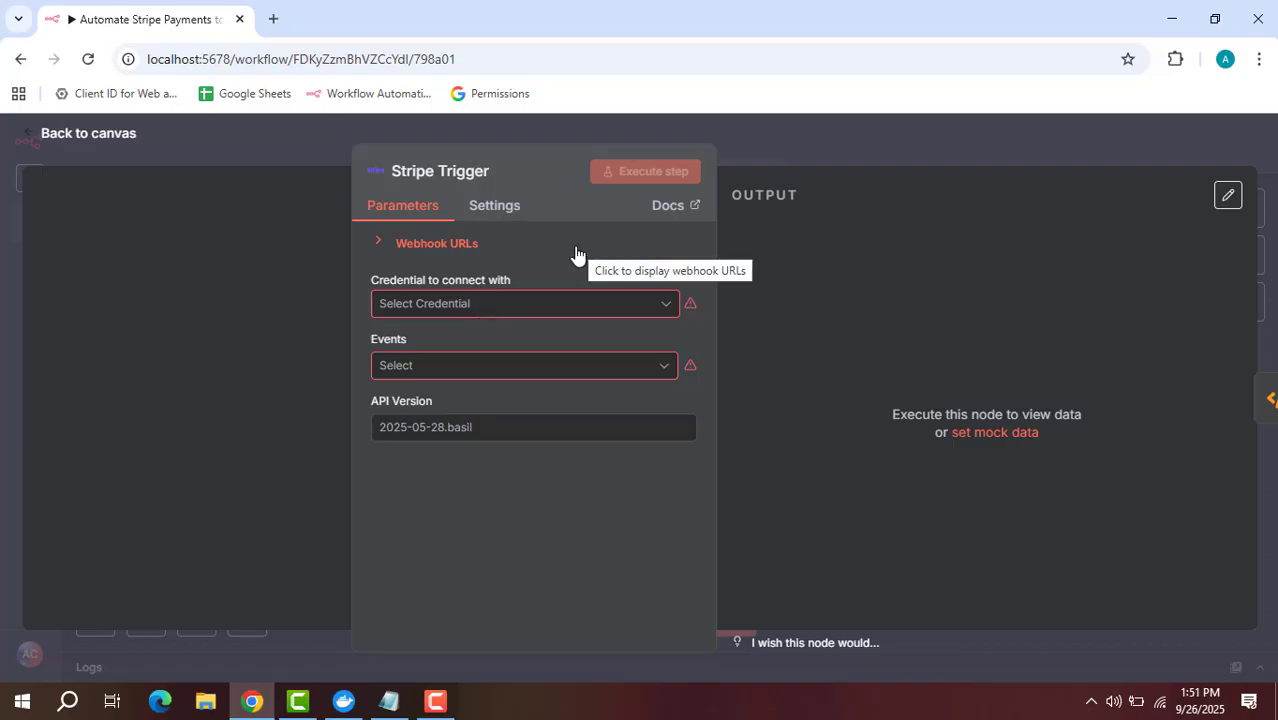
{"action": "left_click", "coordinate": [909, 135]}
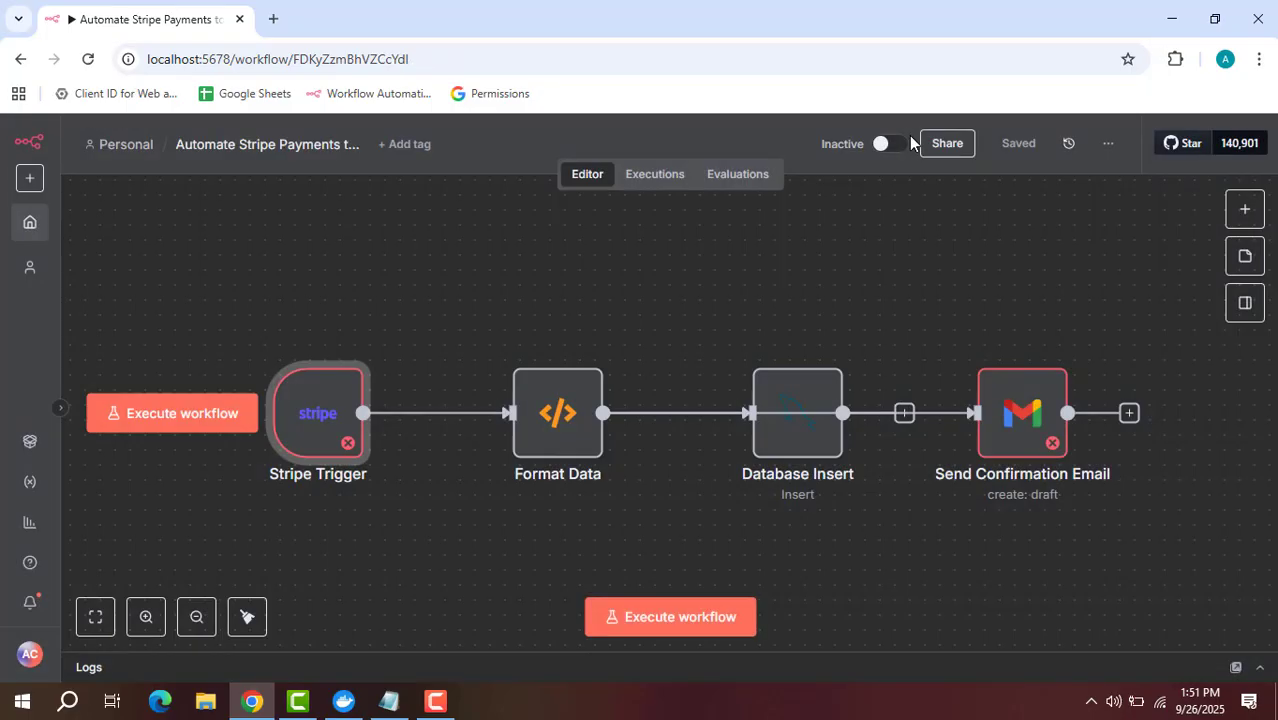
Open the Format Data node and view its JavaScript code in the expanded editor, and return to the canvas.
{"action": "mouse_move", "coordinate": [395, 384]}
{"action": "double_click", "coordinate": [548, 420]}
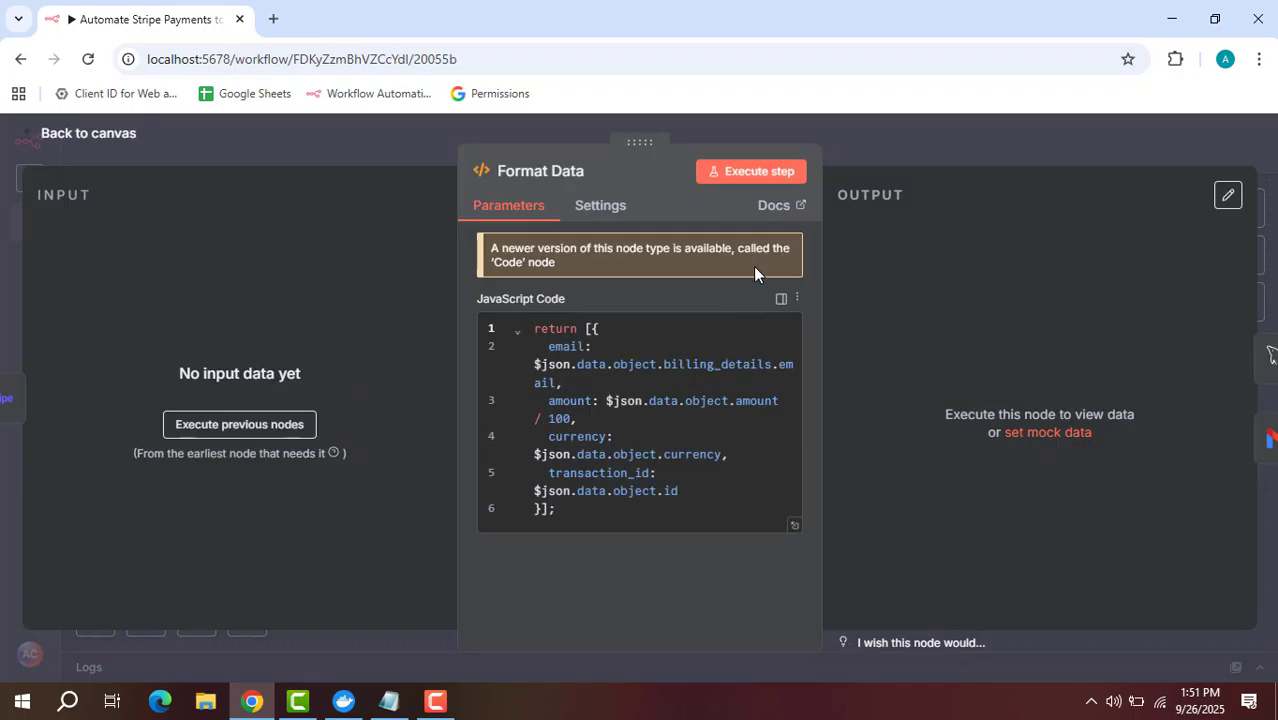
{"action": "left_click", "coordinate": [792, 527]}
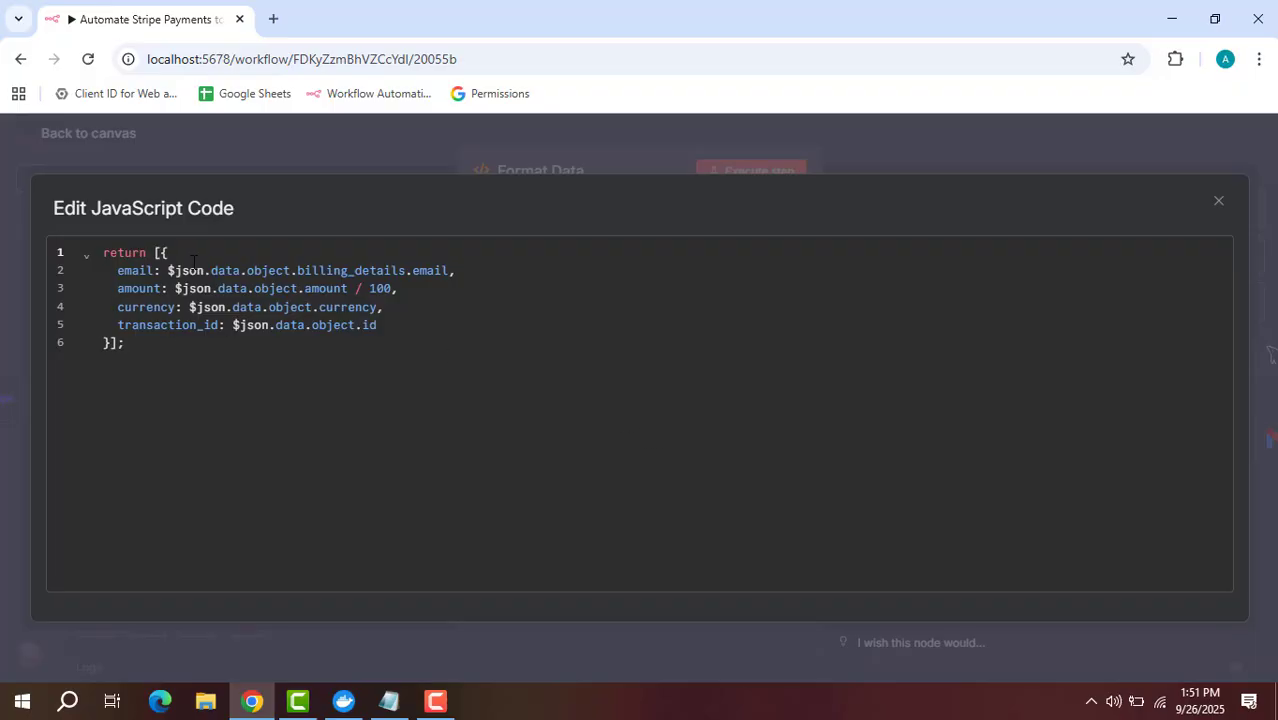
{"action": "left_click", "coordinate": [907, 141]}
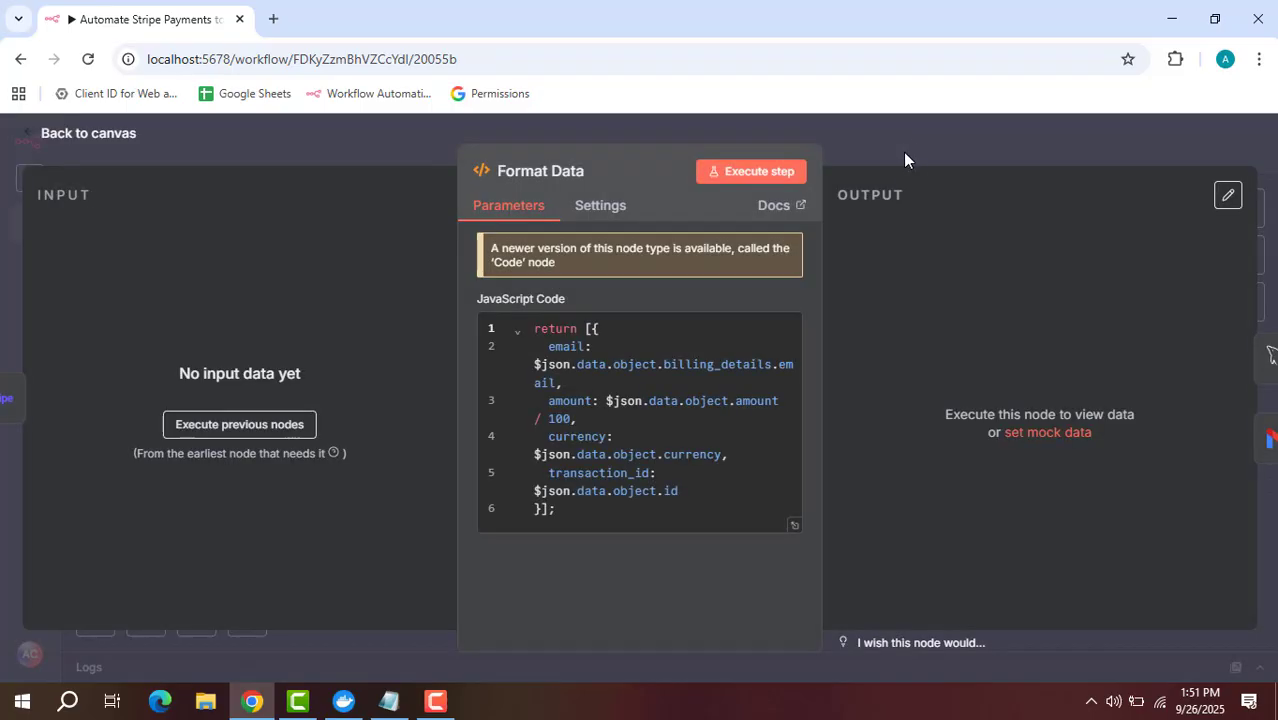
{"action": "left_click", "coordinate": [905, 152]}
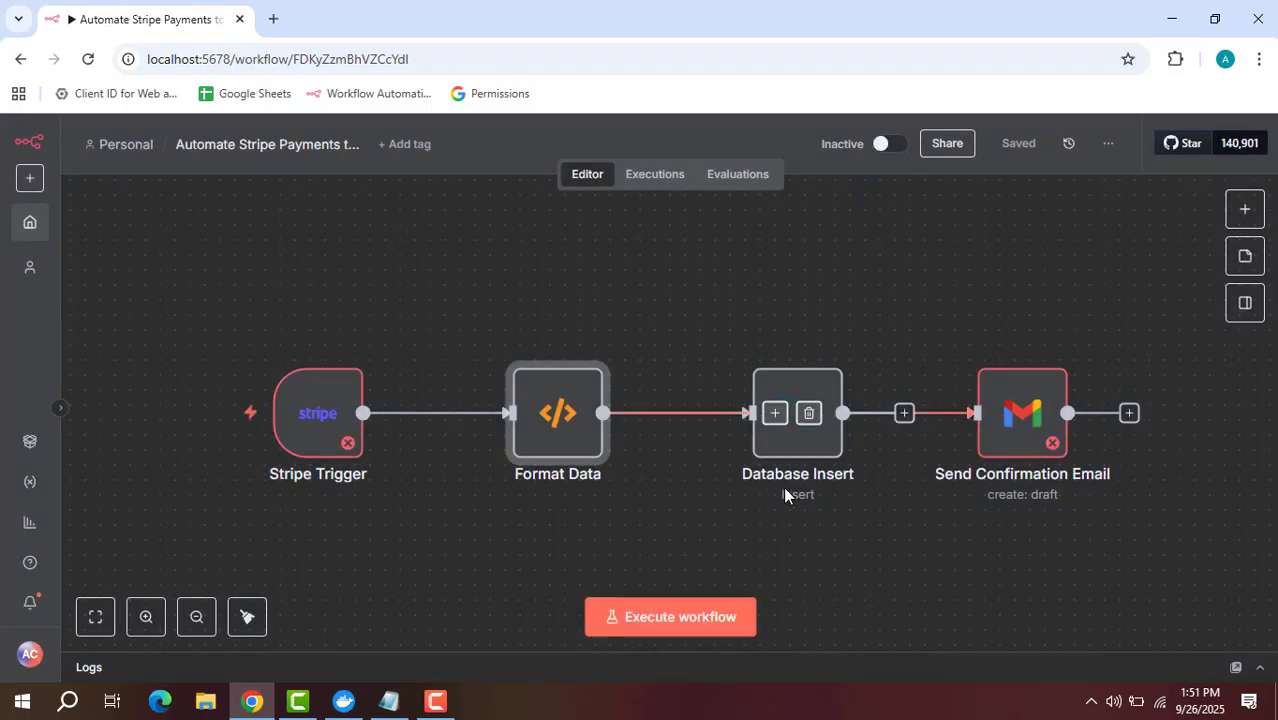
Open the Database Insert node to review its operation, table and columns settings, and return to the canvas.
{"action": "left_click", "coordinate": [790, 418]}
{"action": "double_click", "coordinate": [790, 418]}
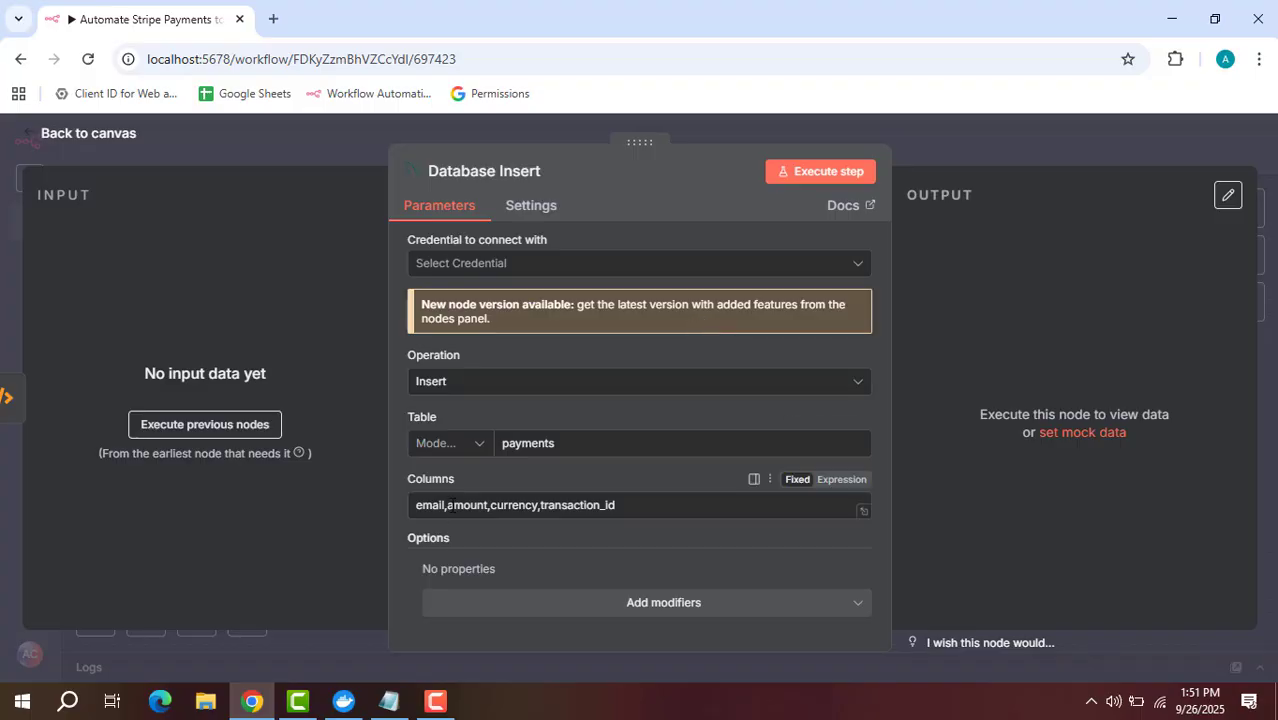
{"action": "left_click", "coordinate": [527, 500]}
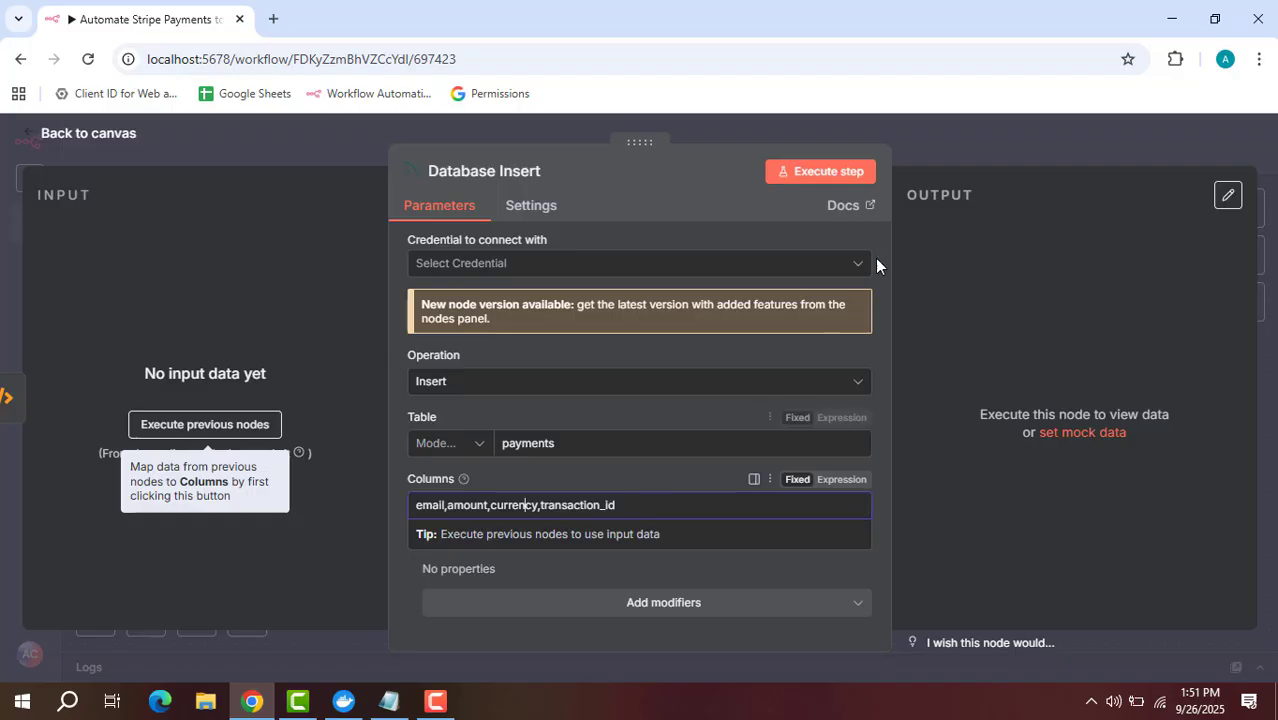
{"action": "left_click", "coordinate": [950, 139]}
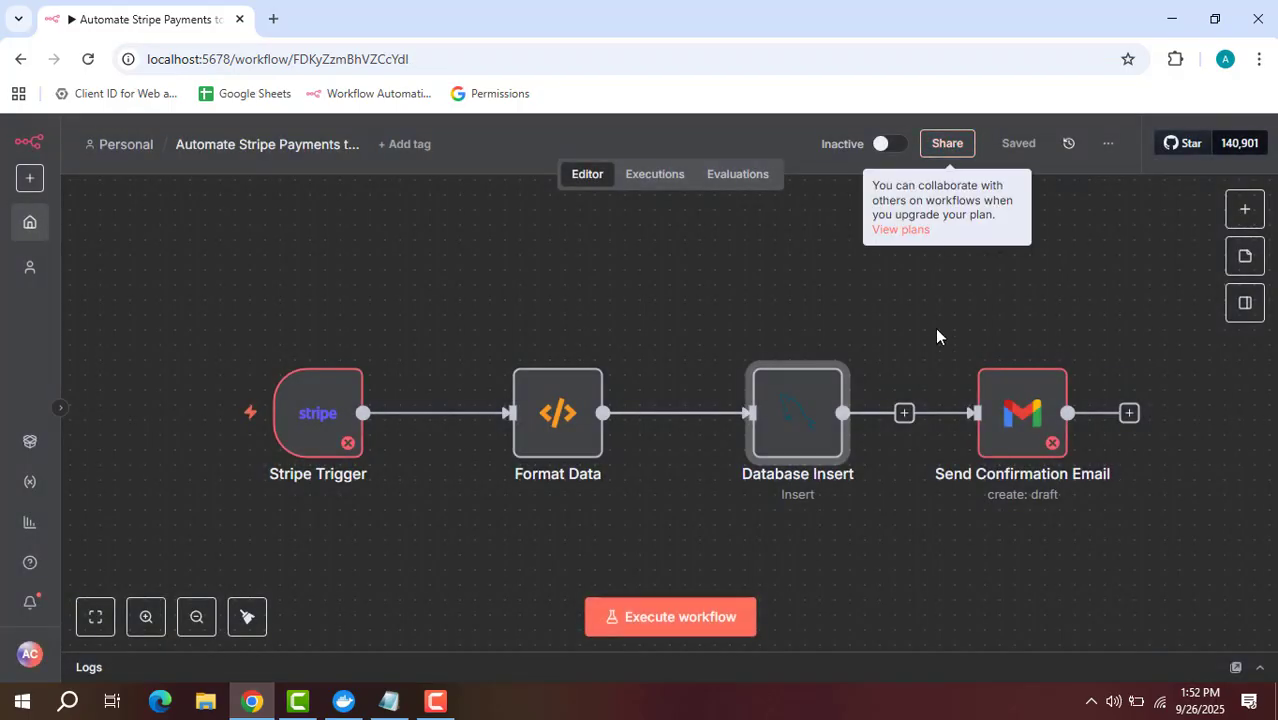
In the Send Confirmation Email node, begin the message in the expanded editor with "We received your payment of [Amount] [Currency]".
{"action": "left_click", "coordinate": [1024, 430]}
{"action": "double_click", "coordinate": [1024, 430]}
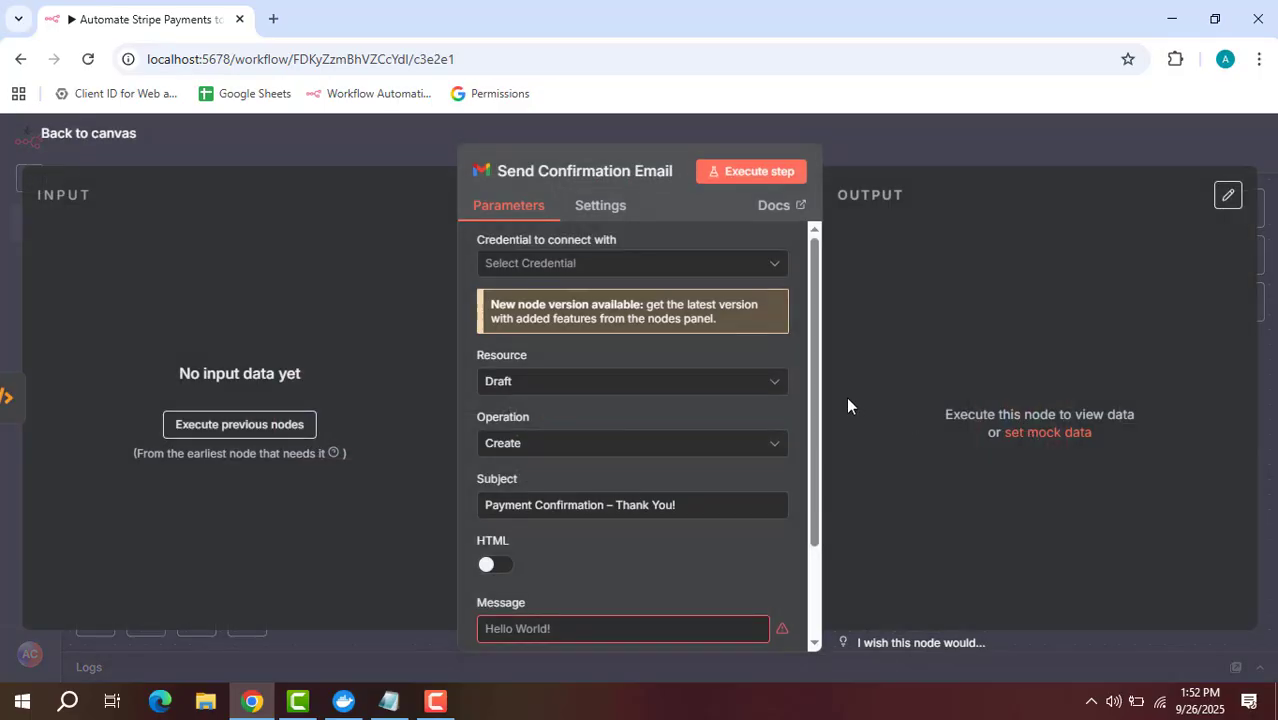
{"action": "scroll", "coordinate": [670, 478], "scroll_direction": "down", "scroll_amount": 3}
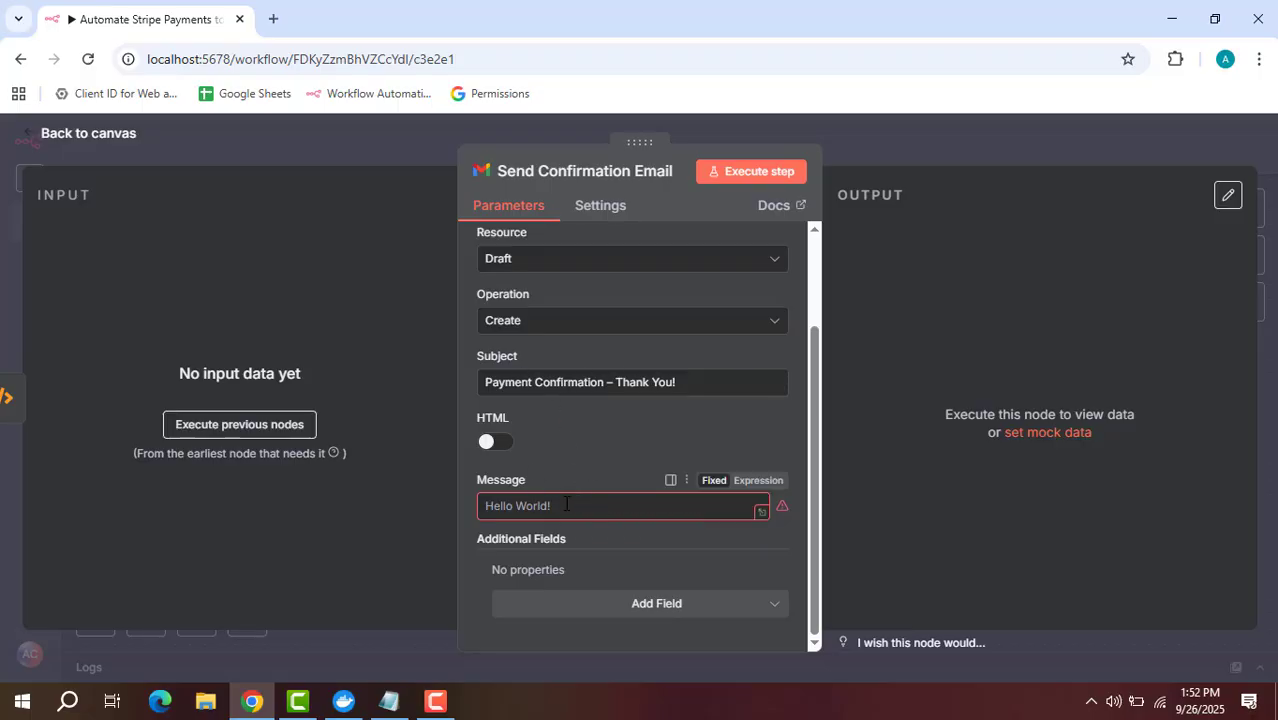
{"action": "left_click", "coordinate": [555, 507]}
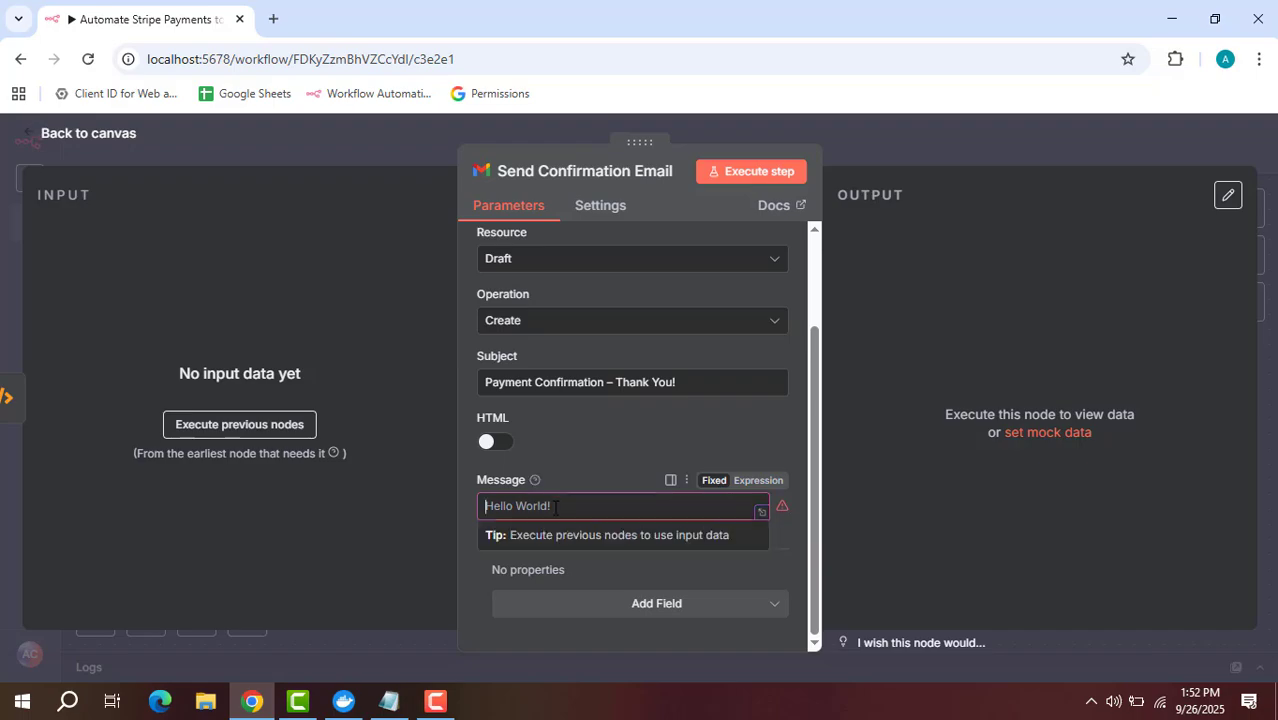
{"action": "left_click", "coordinate": [761, 514]}
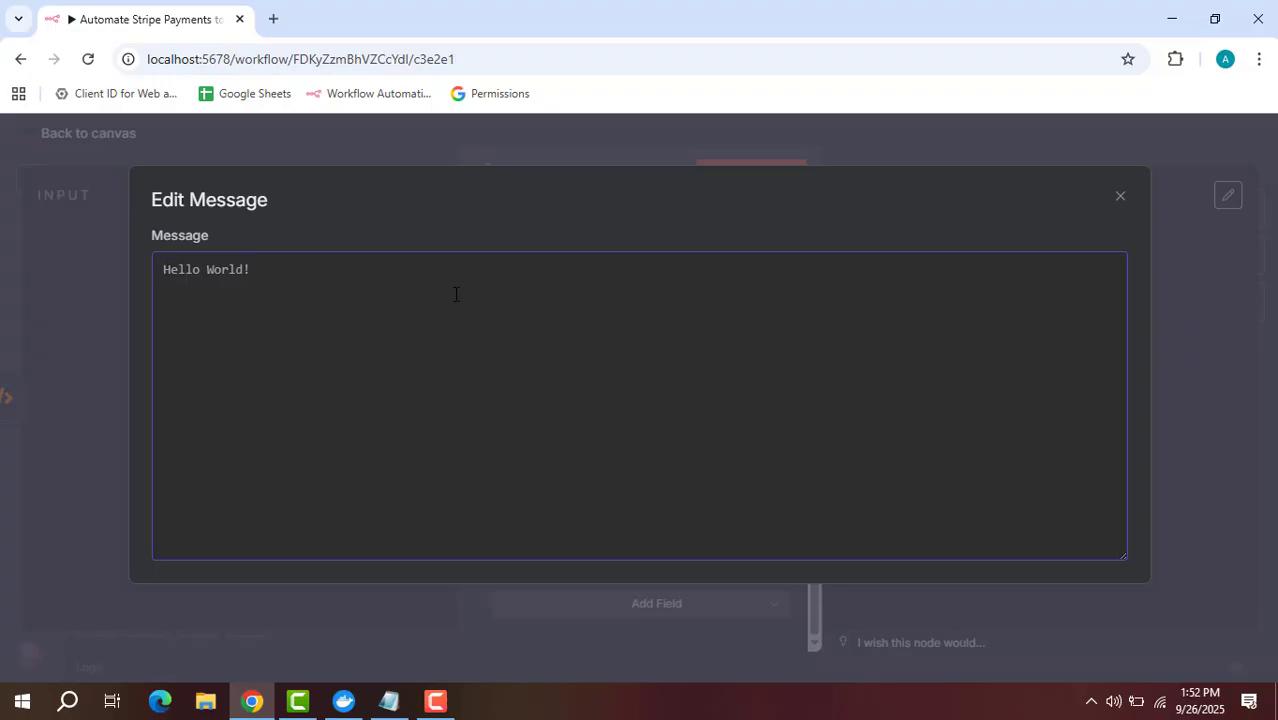
{"action": "type", "text": "We're"}
{"action": "key", "text": "BackSpace"}
{"action": "key", "text": "BackSpace"}
{"action": "key", "text": "BackSpace"}
{"action": "type", "text": "received yout"}
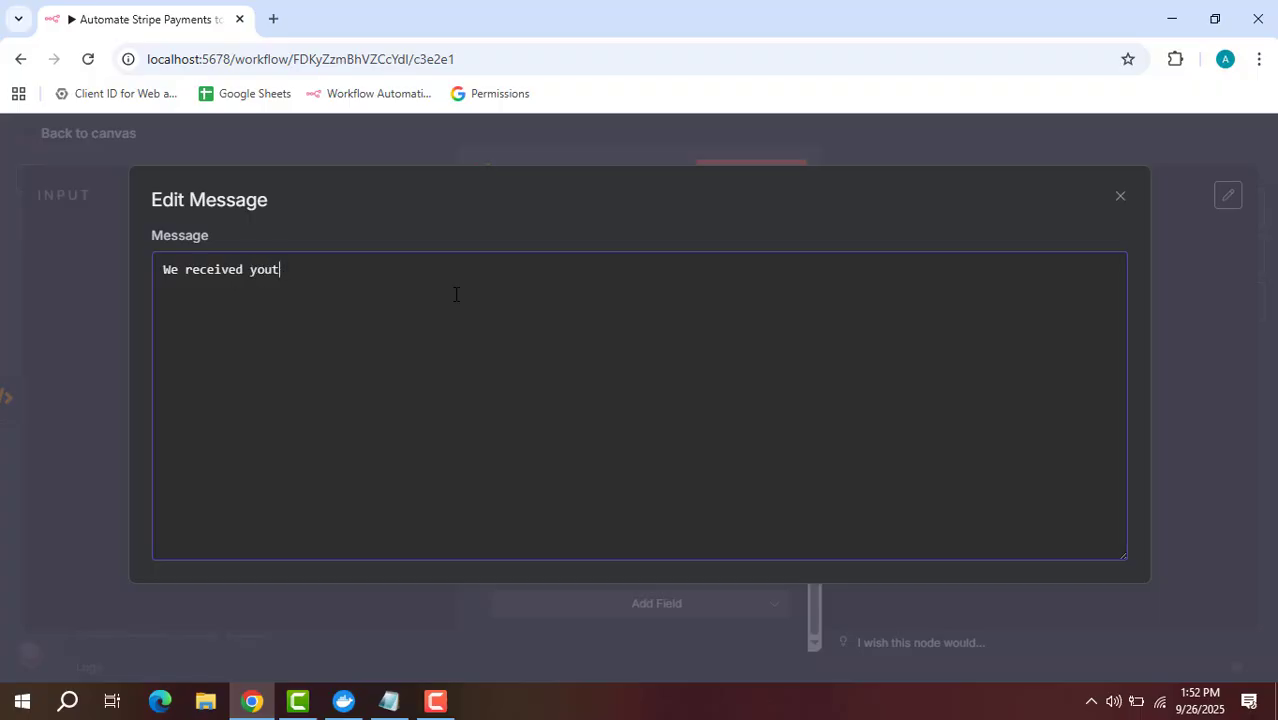
{"action": "key", "text": "BackSpace"}
{"action": "type", "text": "r payment of [Amount"}
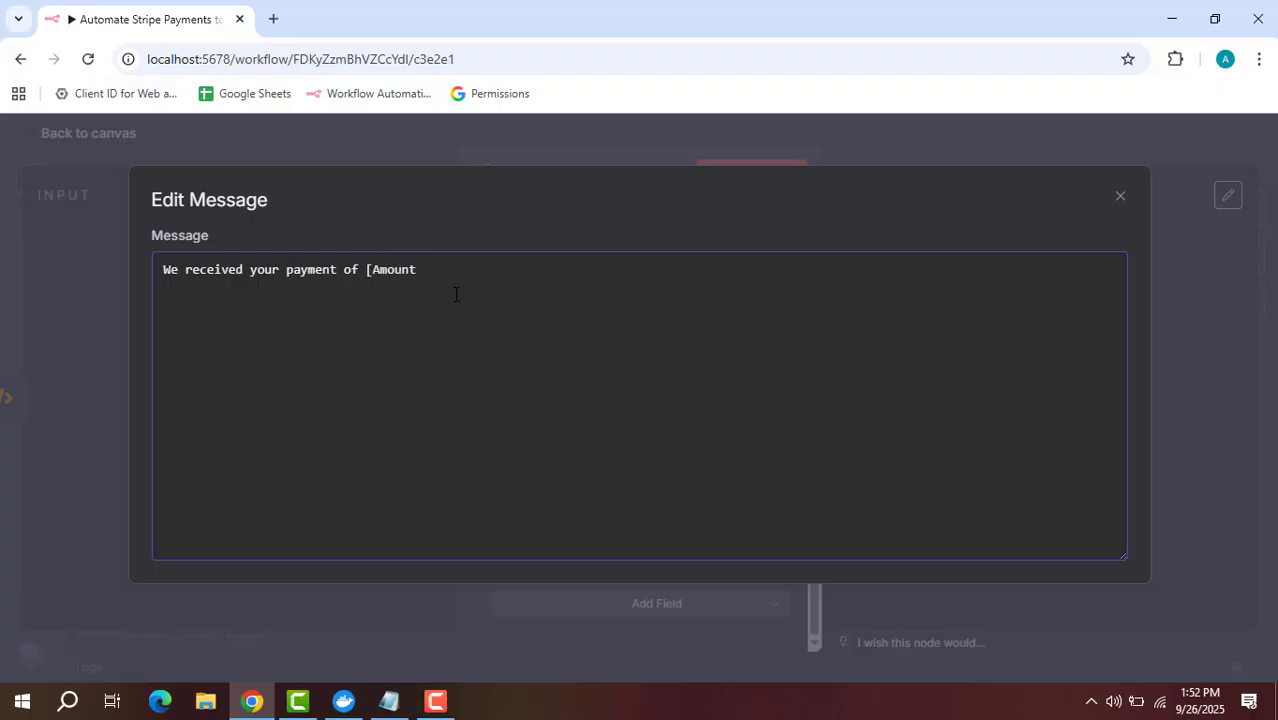
{"action": "type", "text": "] "}
{"action": "type", "text": "[C"}
{"action": "type", "text": "urrency"}
{"action": "type", "text": "]"}
{"action": "type", "text": "/"}
{"action": "key", "text": "BackSpace"}
{"action": "key", "text": "BackSpace"}
Complete the message with ". Transaction ID: [ID]." and close the Send Confirmation Email node.
{"action": "type", "text": ". Trana"}
{"action": "key", "text": "BackSpace"}
{"action": "type", "text": "sactu"}
{"action": "key", "text": "BackSpace"}
{"action": "type", "text": "i"}
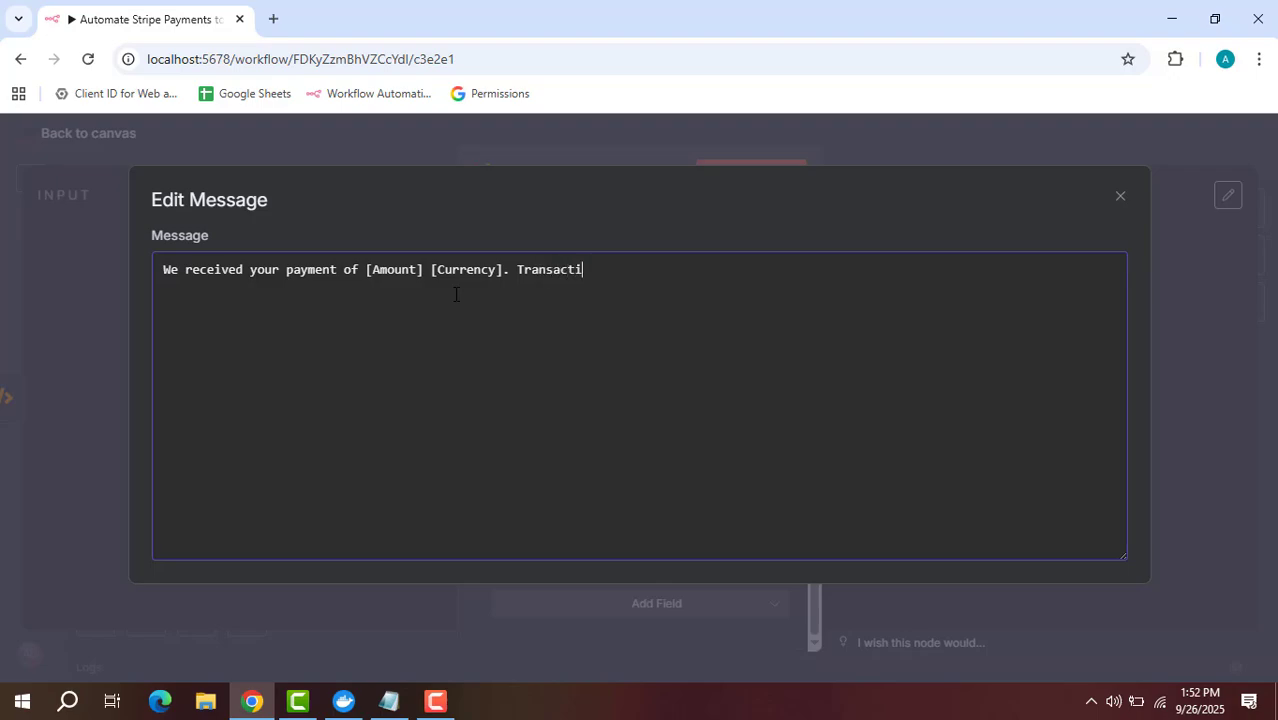
{"action": "type", "text": "on ID: [ID]."}
{"action": "left_click", "coordinate": [1119, 203]}
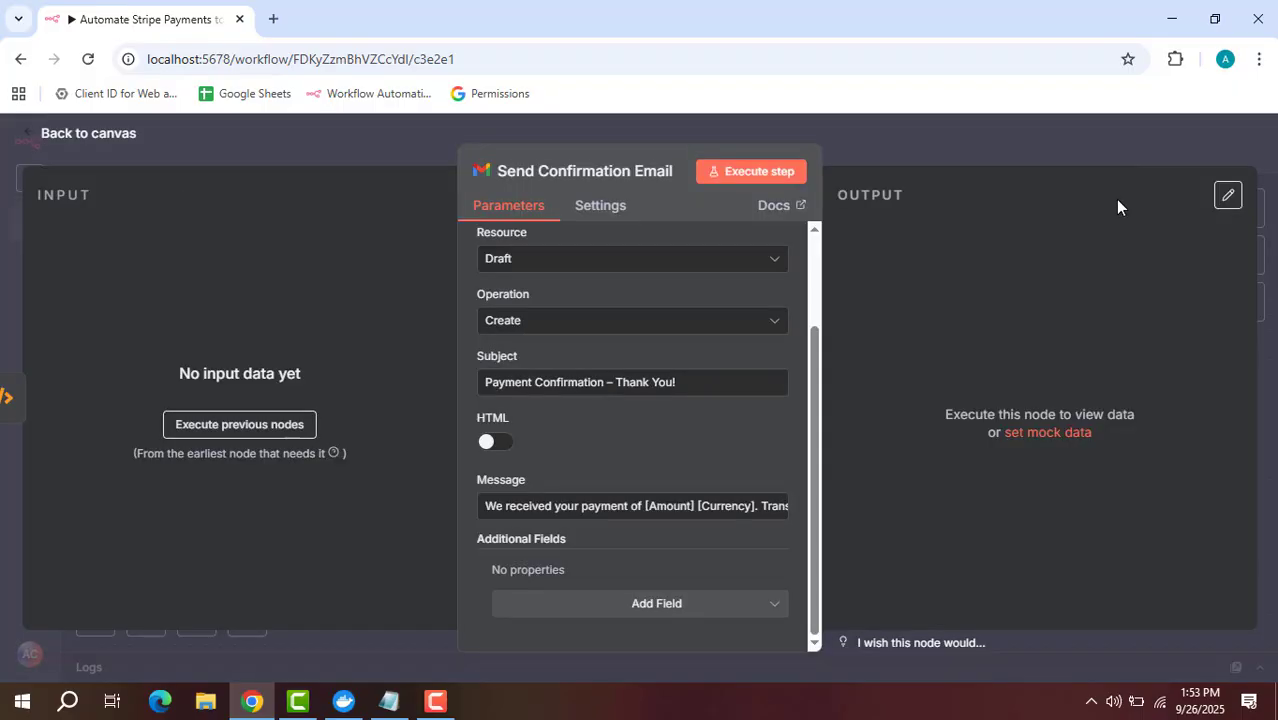
{"action": "left_click", "coordinate": [906, 131]}
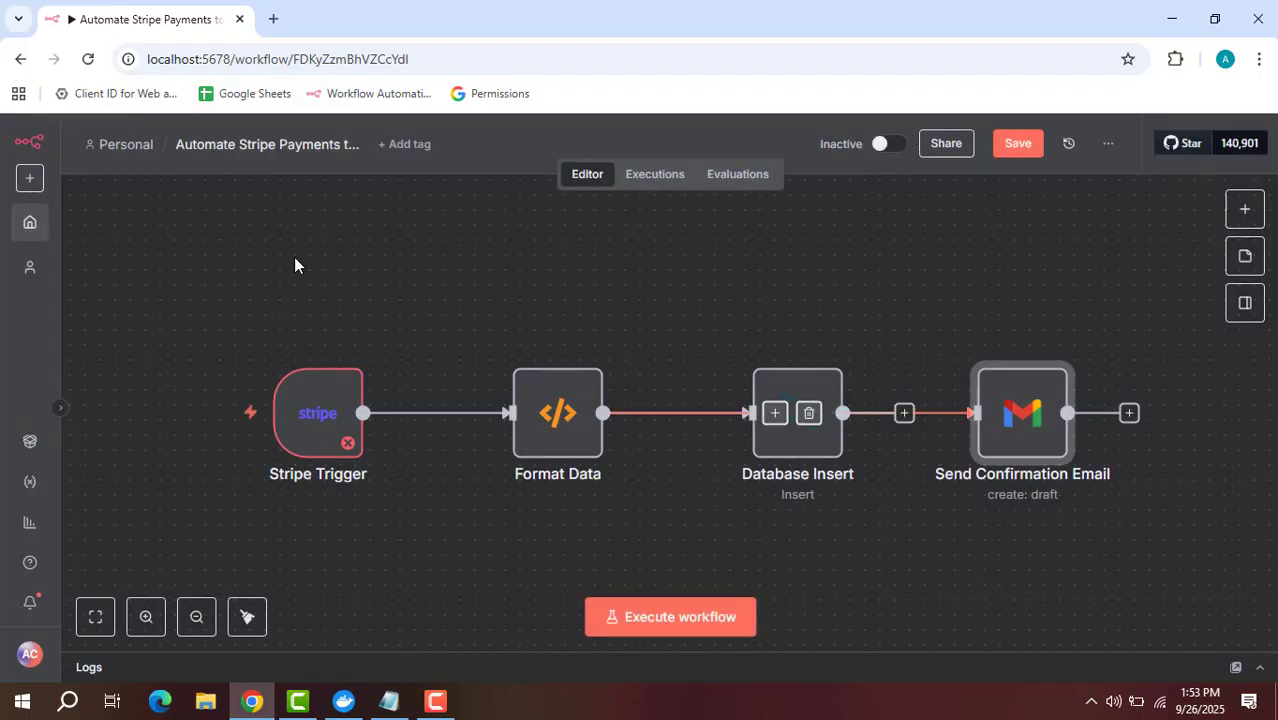